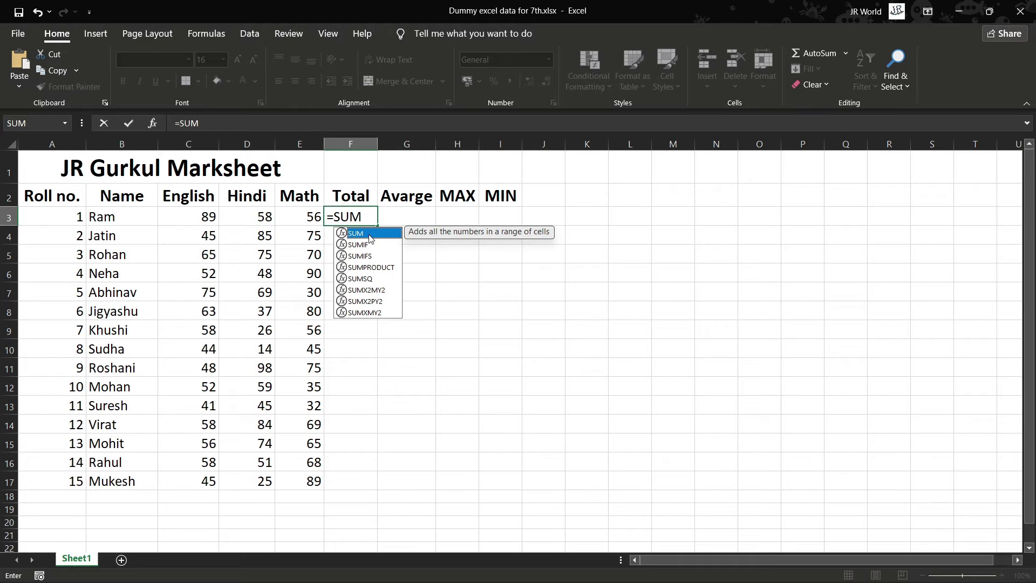
Complete the SUM formula in F3 to total the first student's English, Hindi and Math marks with =SUM(C3:E3)
{"action": "left_click", "coordinate": [367, 214]}
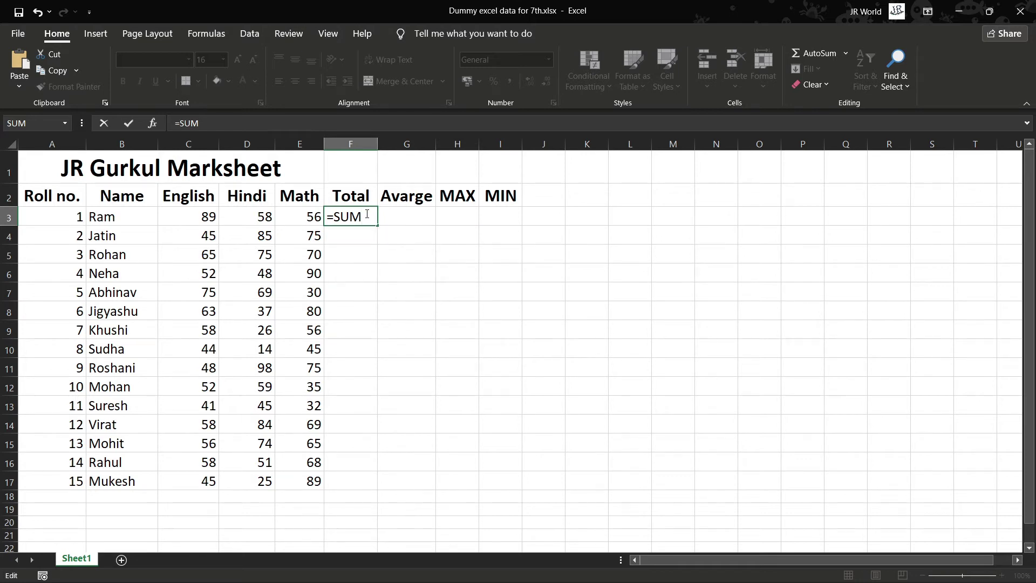
{"action": "type", "text": "("}
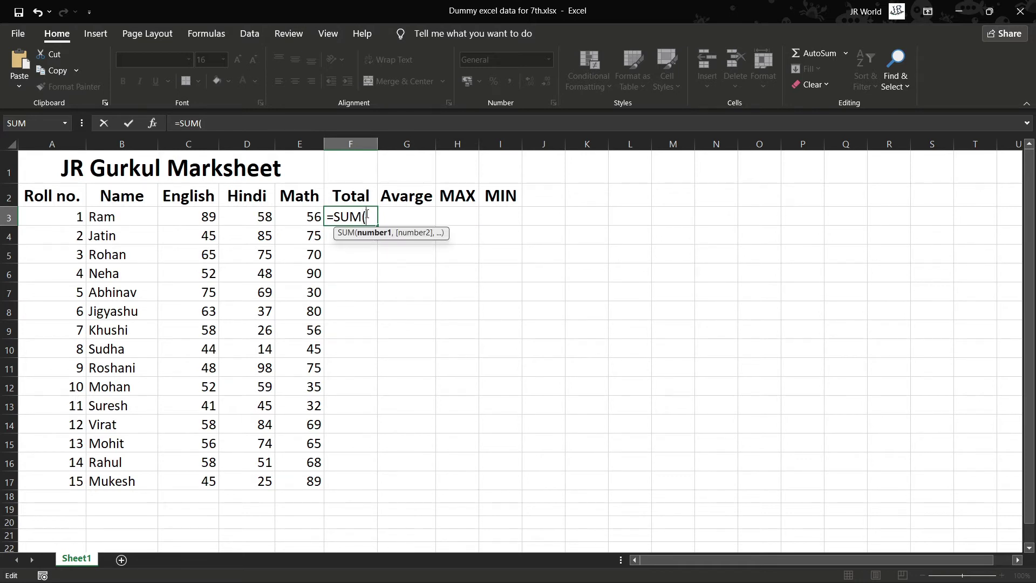
{"action": "left_click", "coordinate": [201, 215]}
{"action": "left_click_drag", "start_coordinate": [201, 214], "coordinate": [298, 215]}
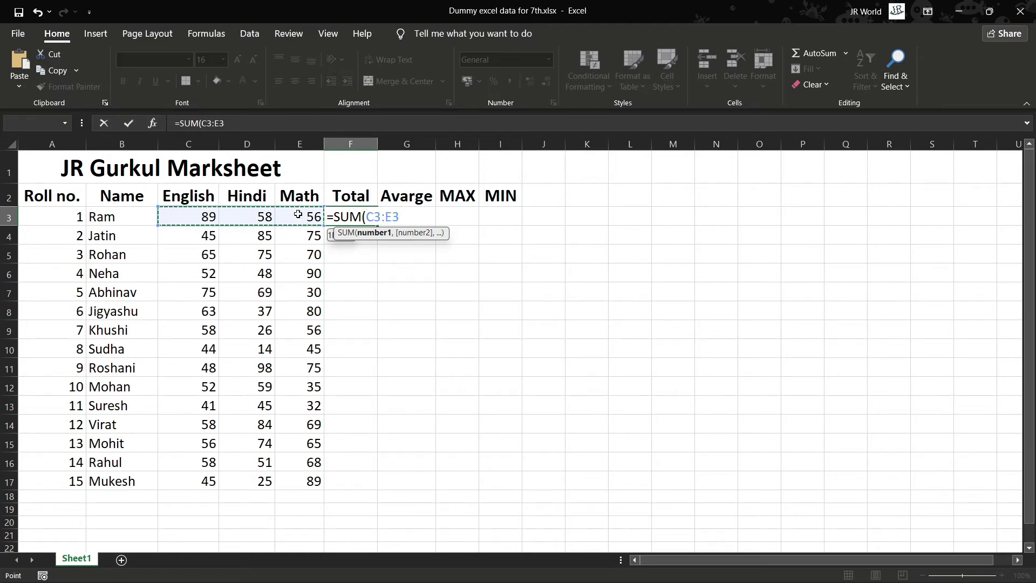
{"action": "type", "text": ")"}
{"action": "key", "text": "Return"}
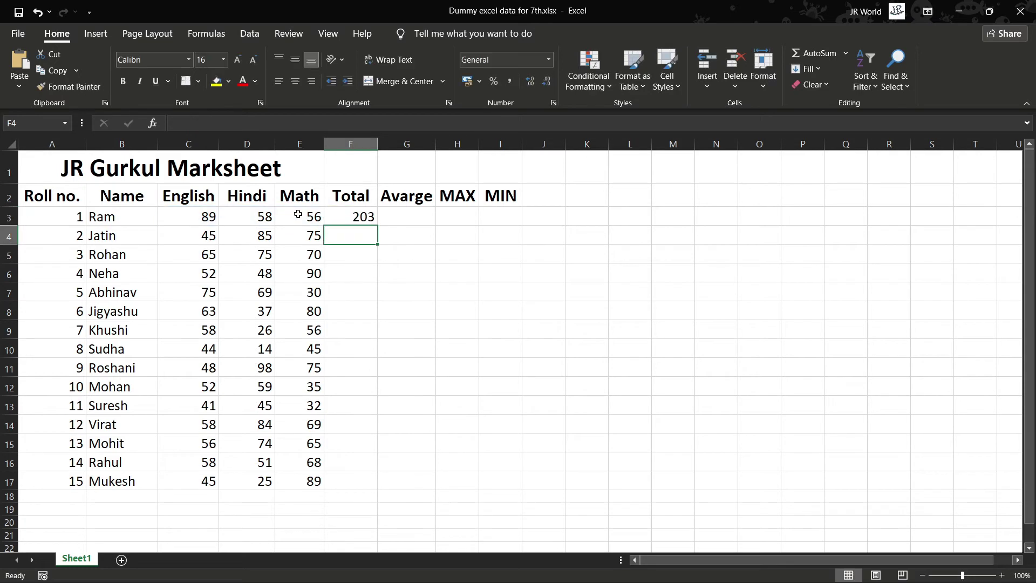
Add 5 as a second argument to the total formula in F3, making it =SUM(C3:E3,5)
{"action": "left_click", "coordinate": [341, 219]}
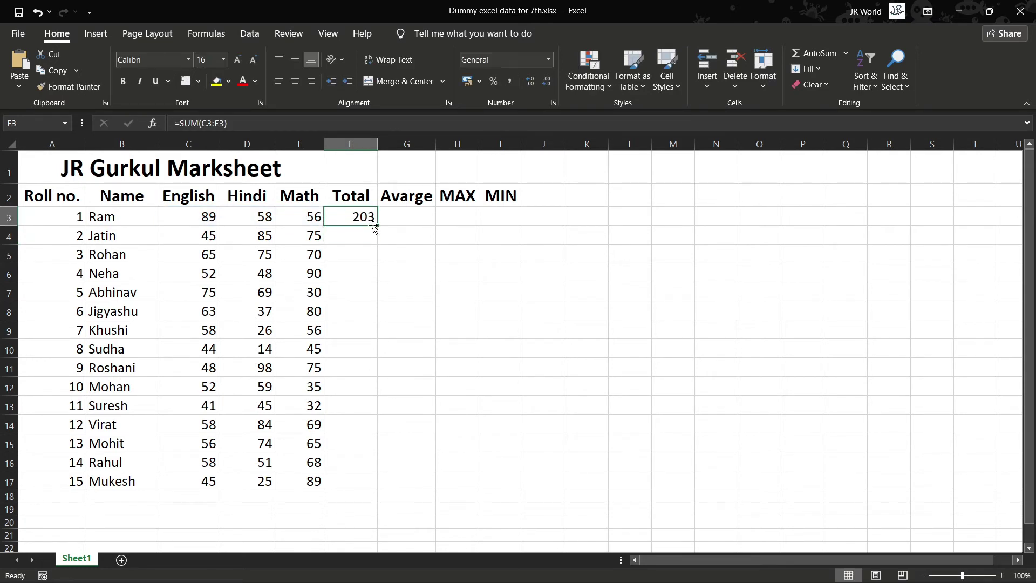
{"action": "left_click", "coordinate": [225, 124]}
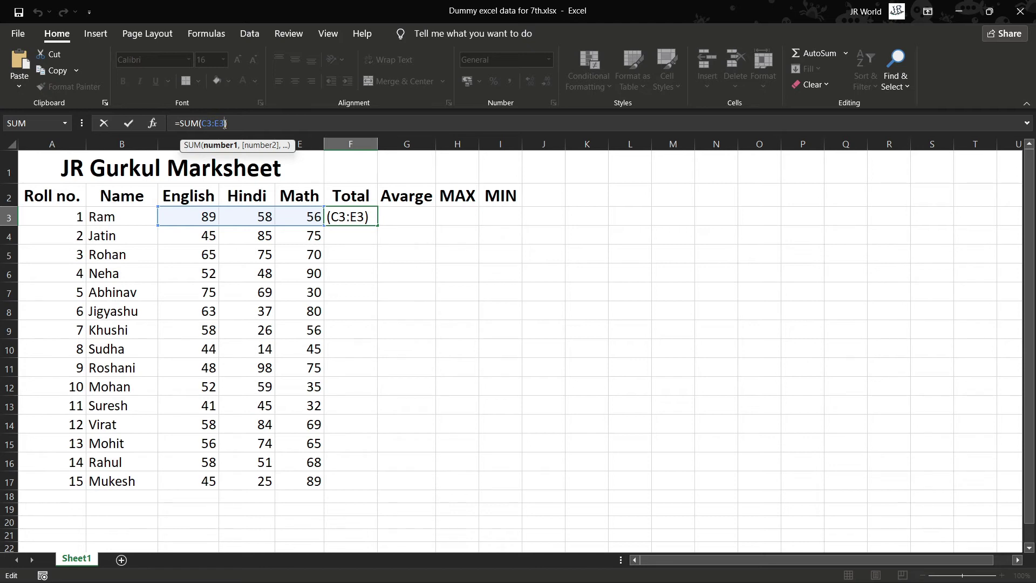
{"action": "type", "text": ","}
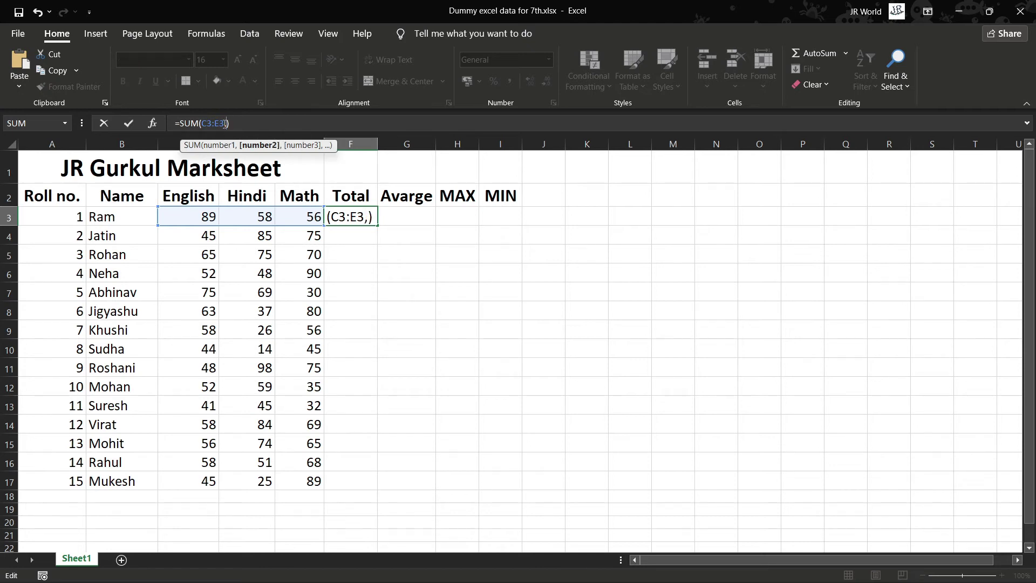
{"action": "type", "text": "5"}
{"action": "key", "text": "Return"}
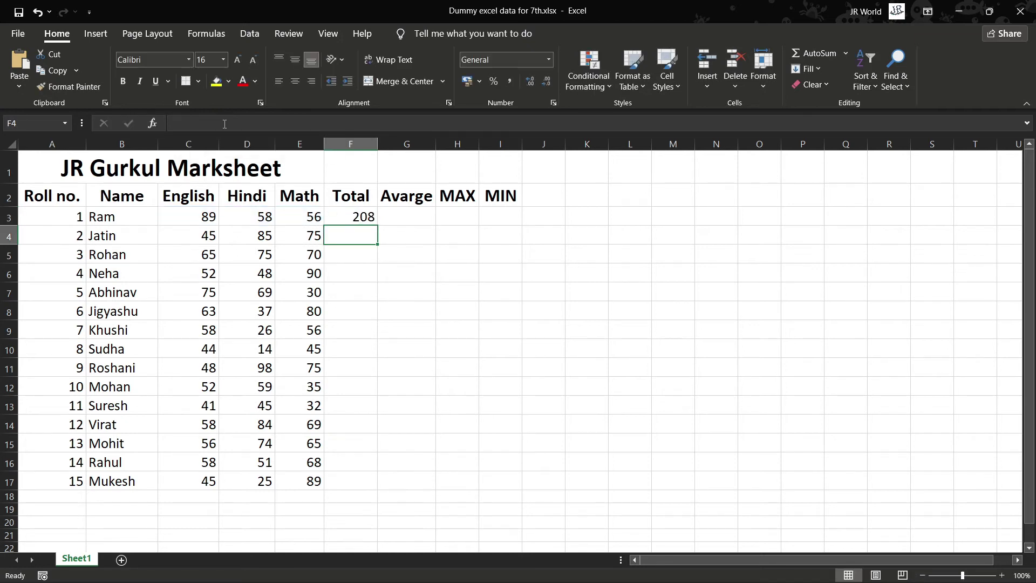
Try filling the total formula from F3 down through F13, check a few copied cells, and undo the fill
{"action": "left_click", "coordinate": [355, 217]}
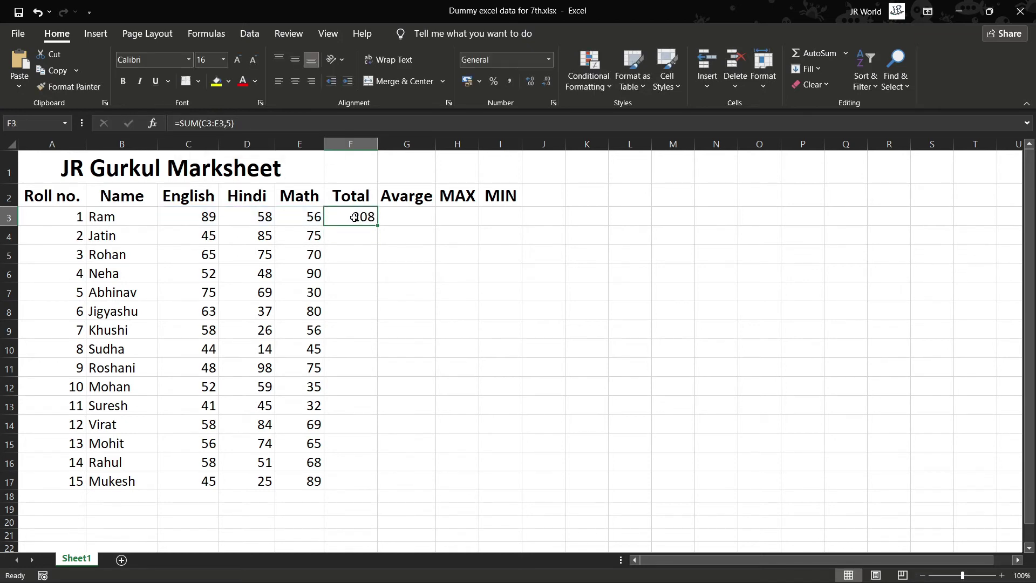
{"action": "left_click_drag", "start_coordinate": [377, 225], "coordinate": [368, 412]}
{"action": "left_click", "coordinate": [362, 240]}
{"action": "left_click", "coordinate": [362, 269]}
{"action": "left_click", "coordinate": [358, 295]}
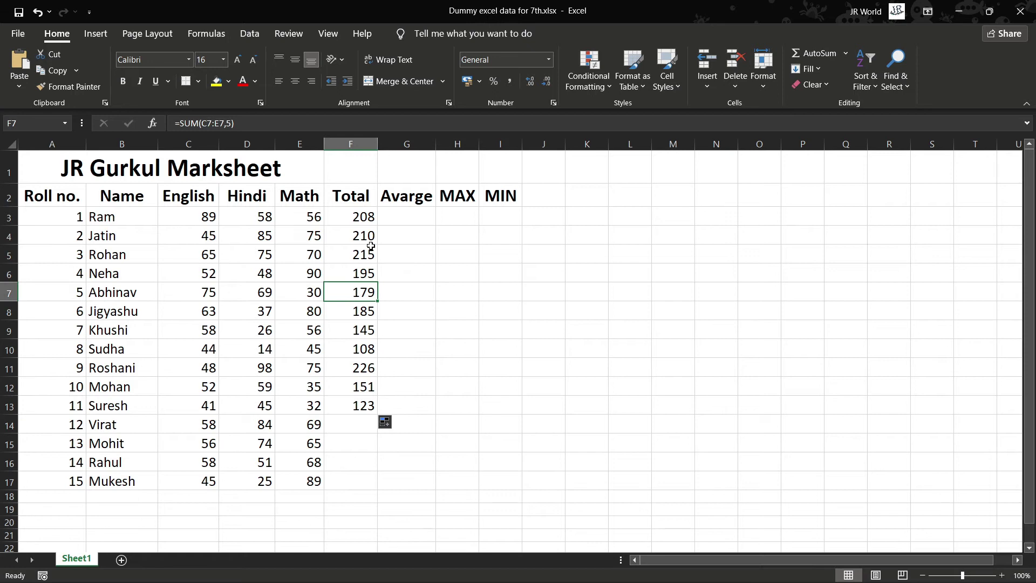
{"action": "key", "text": "ctrl+z"}
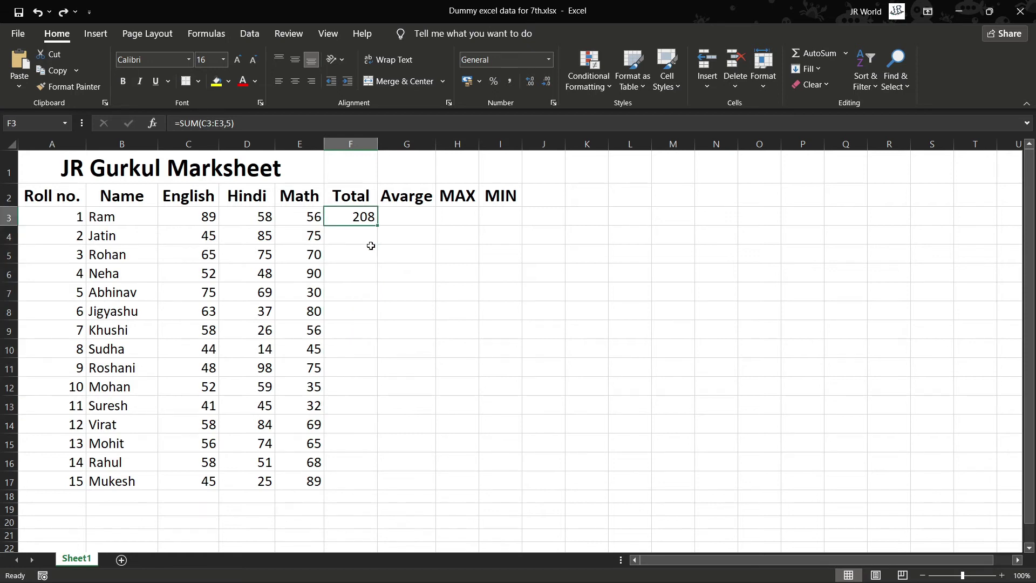
Fill the total formula from F3 down through F12
{"action": "key", "text": "ctrl+z"}
{"action": "key", "text": "ctrl+y"}
{"action": "left_click_drag", "start_coordinate": [378, 225], "coordinate": [374, 399]}
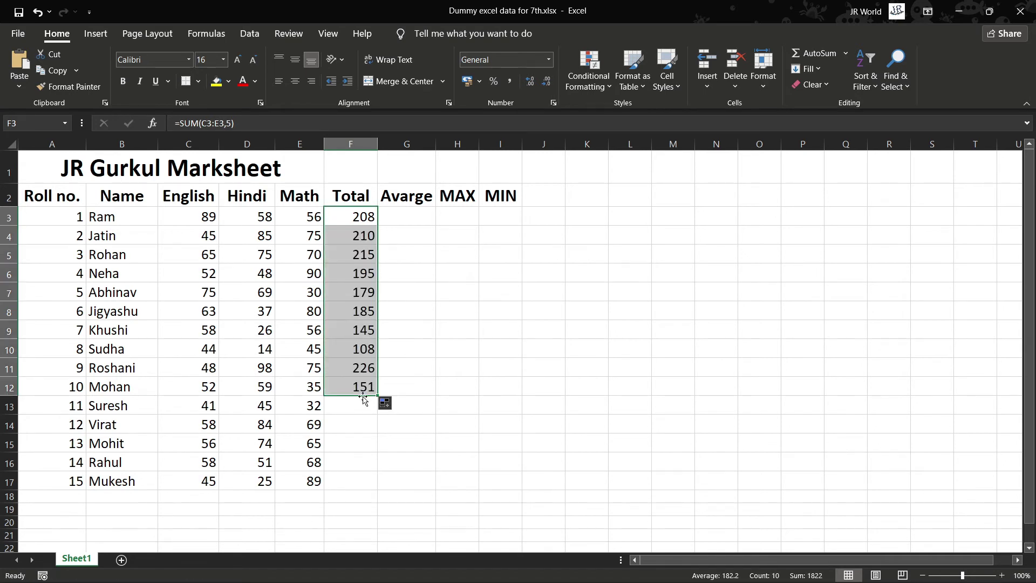
Calculate the average mark in G3 with =AVERAGE(C3:E3) and fill the formula down through G10
{"action": "left_click", "coordinate": [410, 221]}
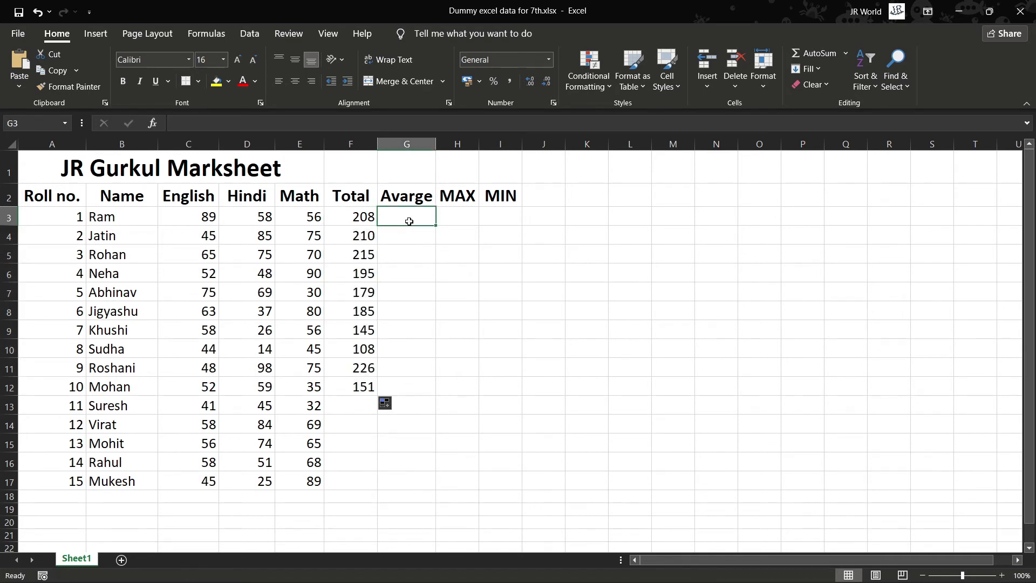
{"action": "type", "text": "="}
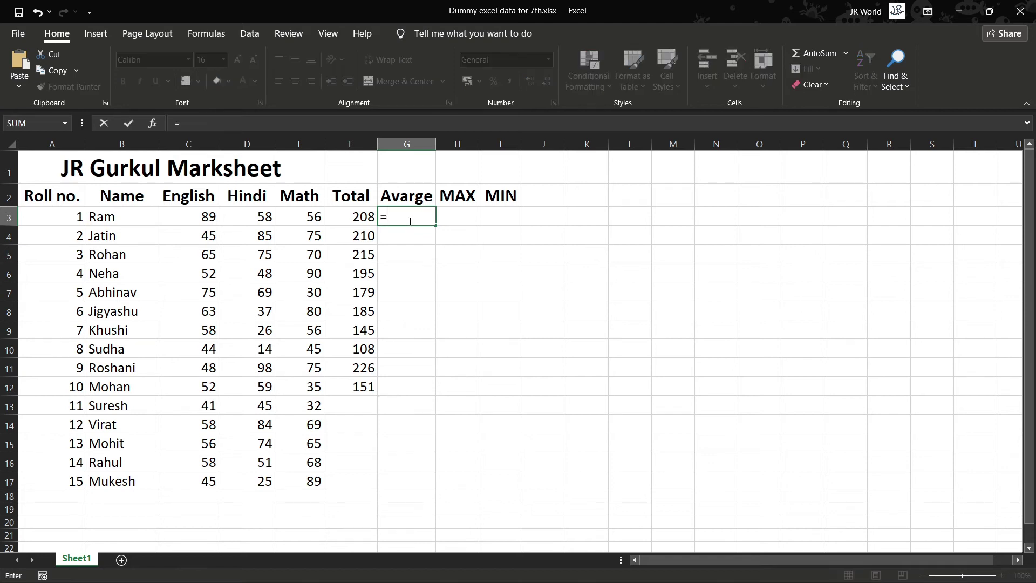
{"action": "type", "text": "Averag"}
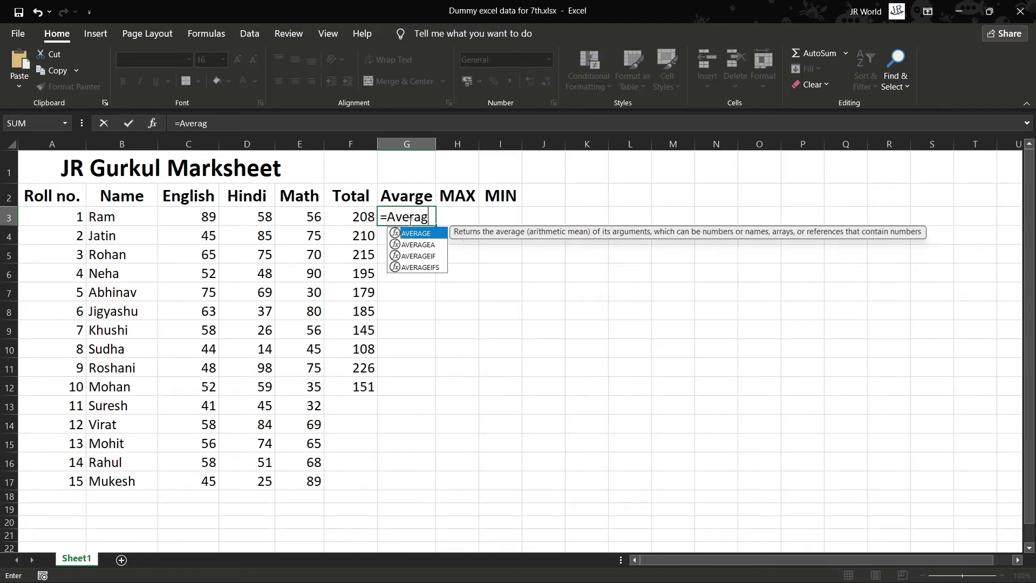
{"action": "type", "text": "e("}
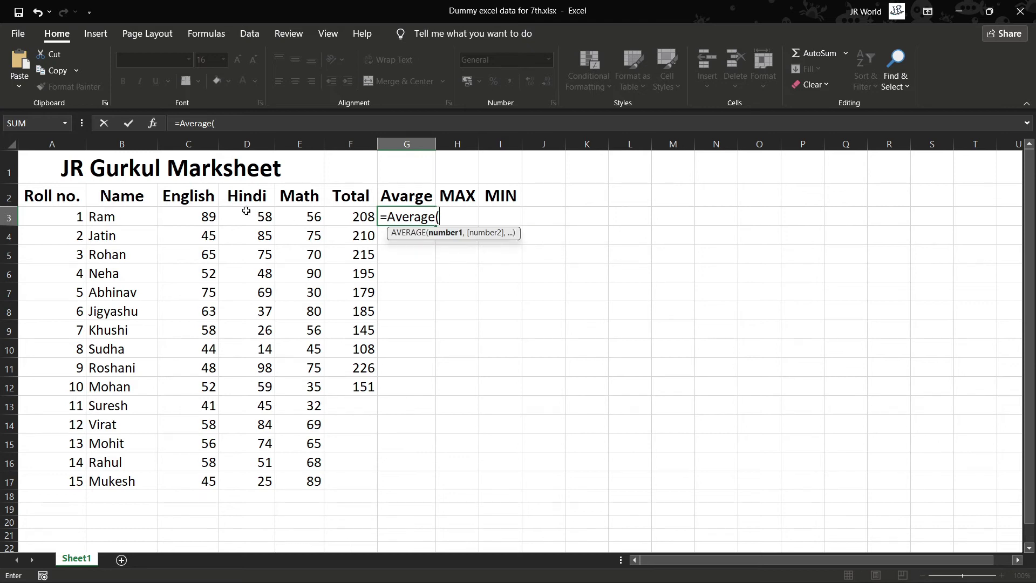
{"action": "left_click", "coordinate": [205, 217]}
{"action": "left_click_drag", "start_coordinate": [265, 220], "coordinate": [286, 220]}
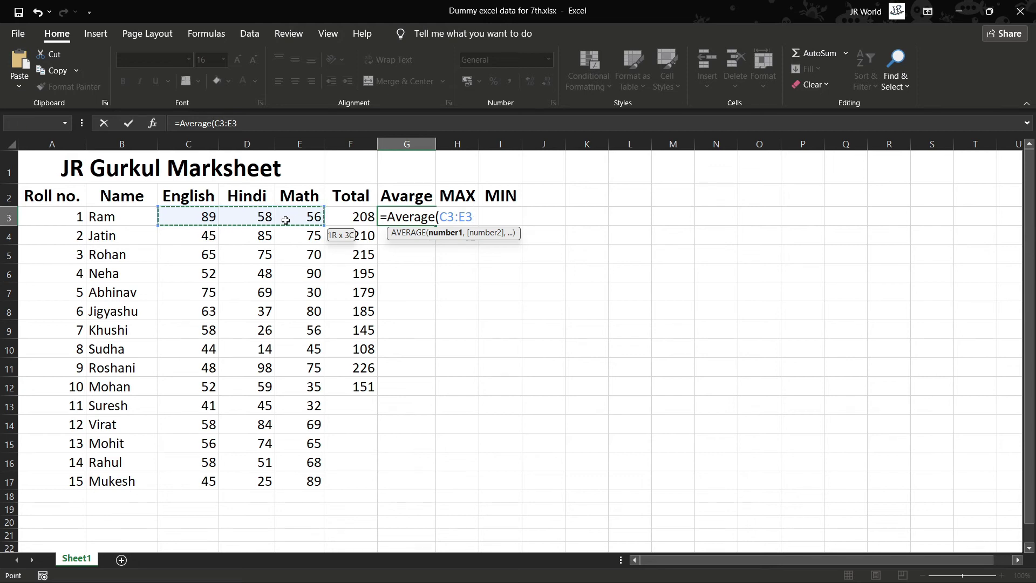
{"action": "type", "text": ")"}
{"action": "key", "text": "Return"}
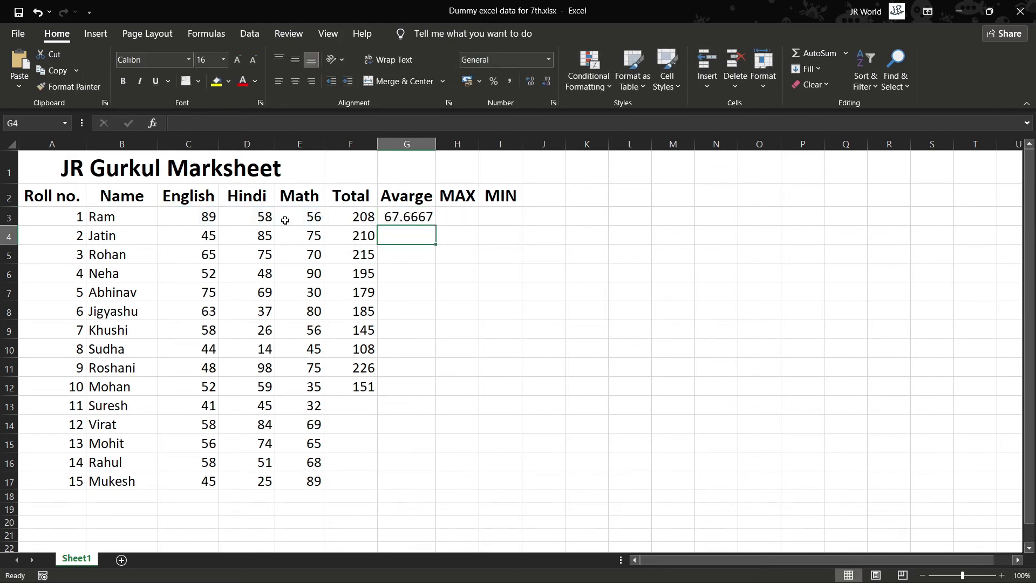
{"action": "left_click", "coordinate": [404, 218]}
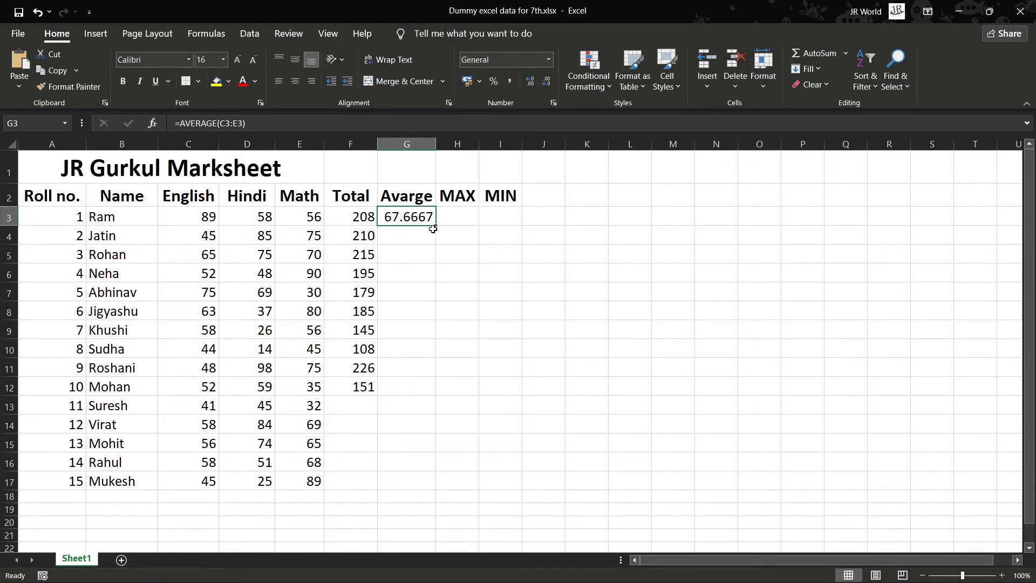
{"action": "left_click_drag", "start_coordinate": [436, 226], "coordinate": [424, 350]}
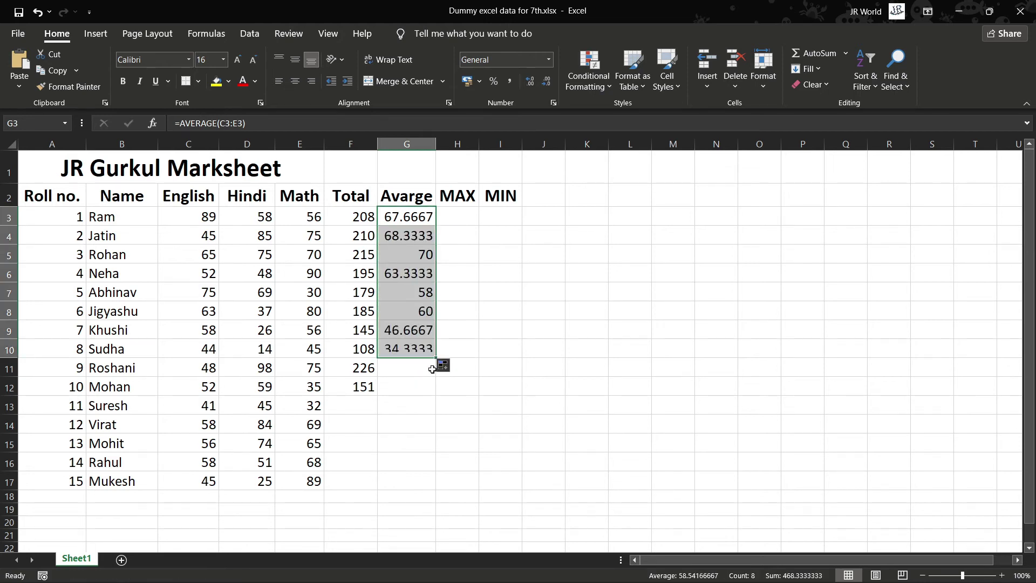
Find the highest mark in H3 with =MAX(C3:E3) and fill the formula down through H13
{"action": "left_click", "coordinate": [446, 220]}
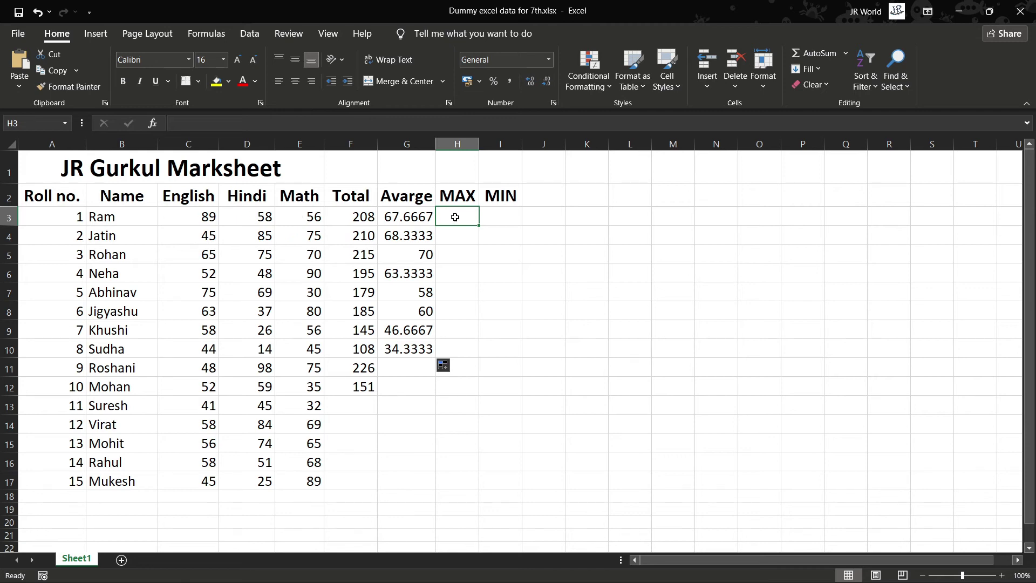
{"action": "type", "text": "="}
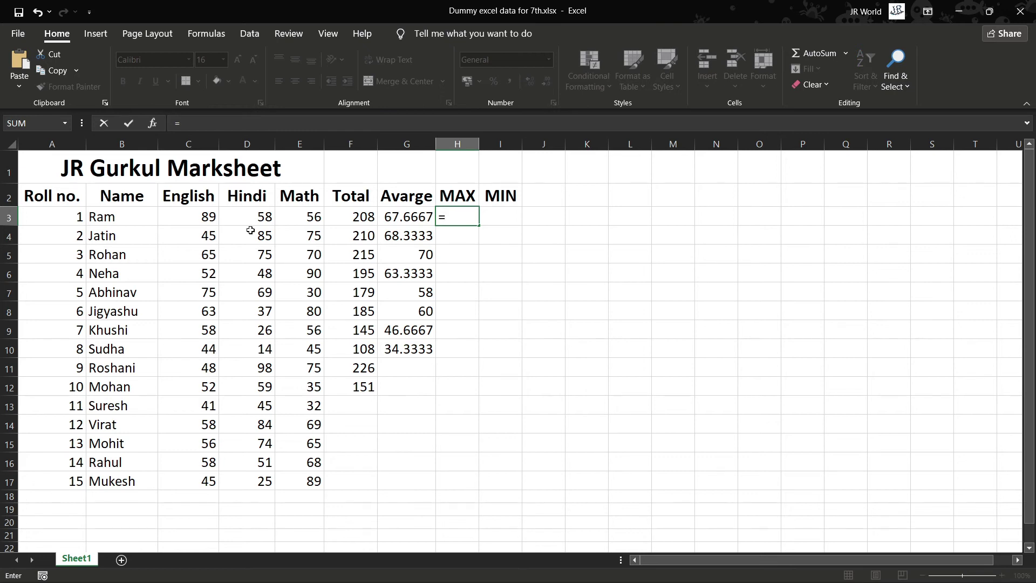
{"action": "type", "text": "MAX"}
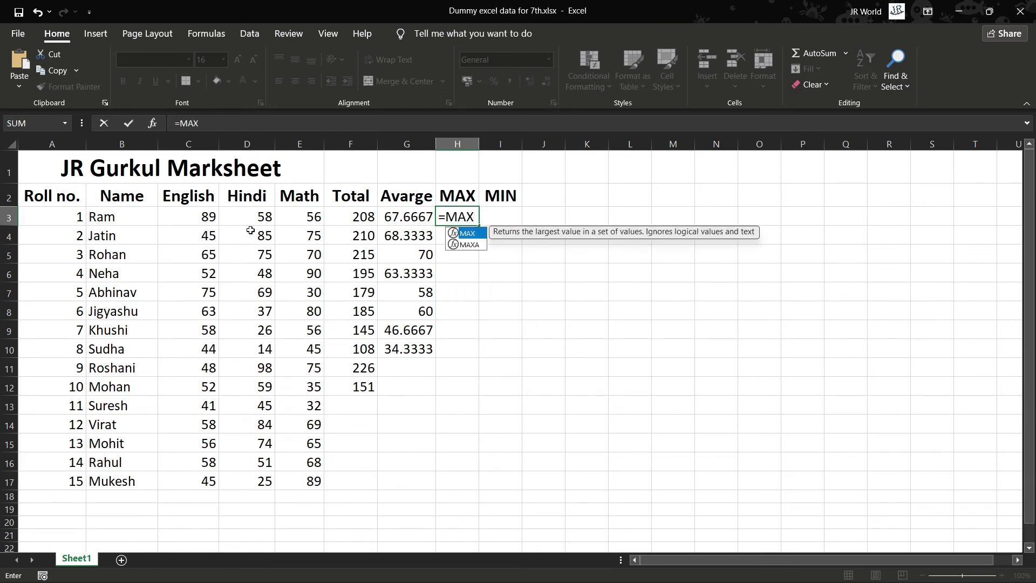
{"action": "type", "text": "("}
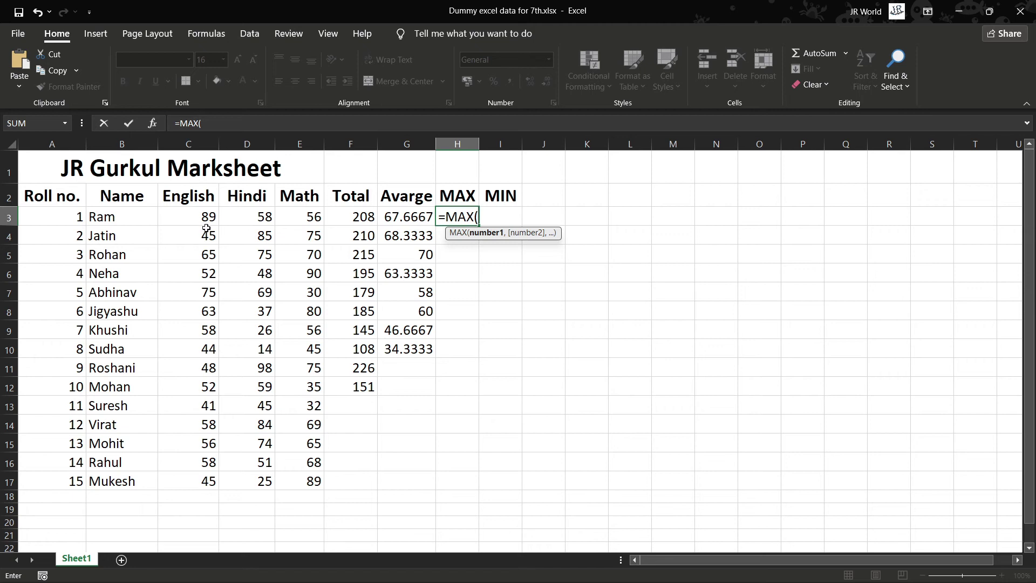
{"action": "left_click_drag", "start_coordinate": [210, 216], "coordinate": [305, 219]}
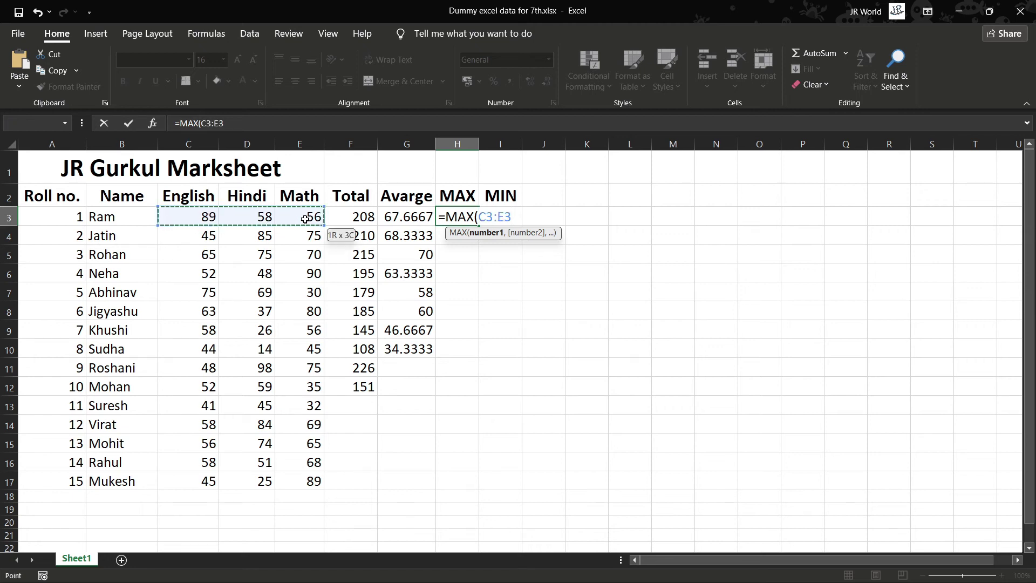
{"action": "type", "text": ")"}
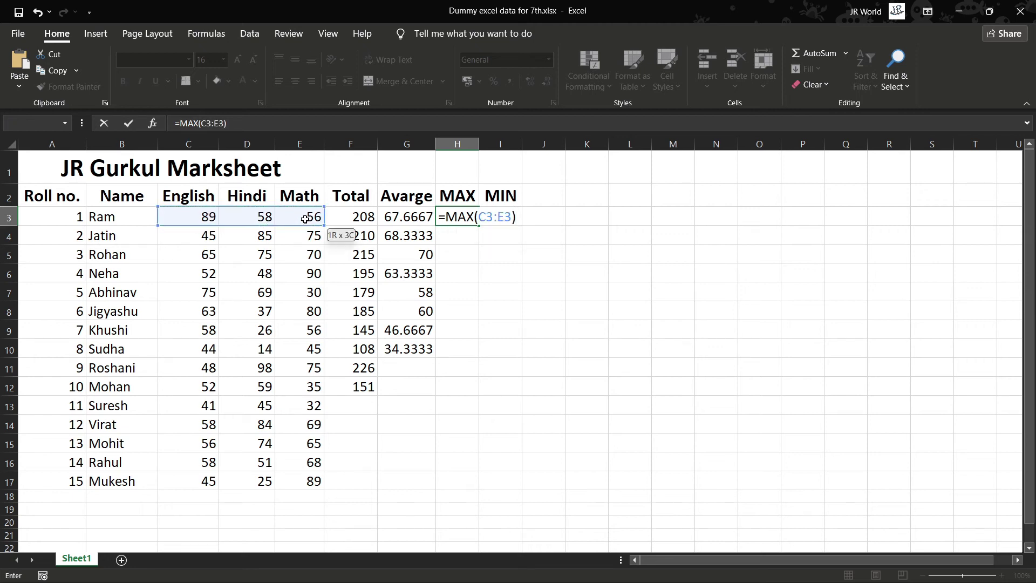
{"action": "key", "text": "Return"}
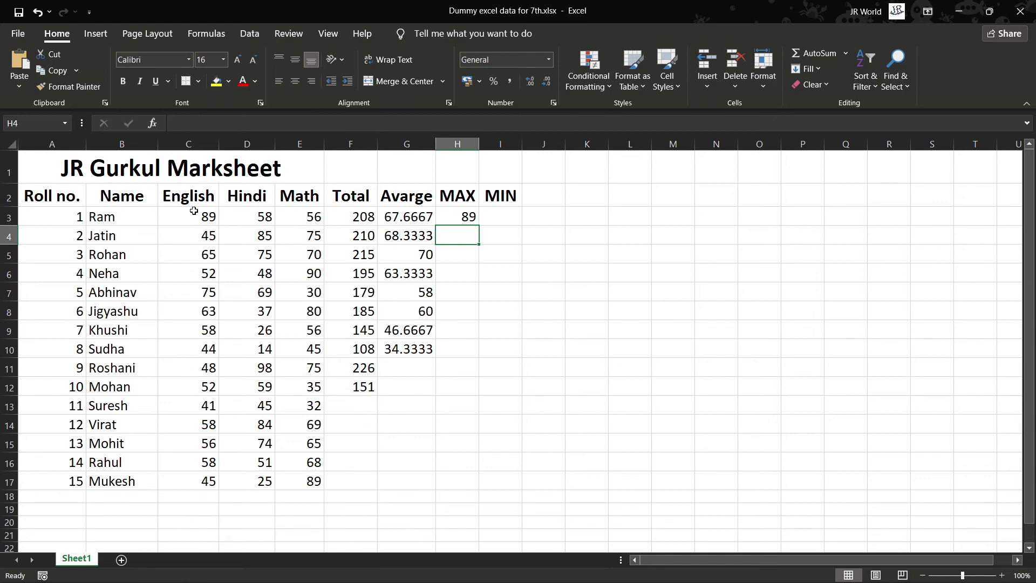
{"action": "left_click", "coordinate": [467, 219]}
{"action": "left_click_drag", "start_coordinate": [478, 225], "coordinate": [459, 408]}
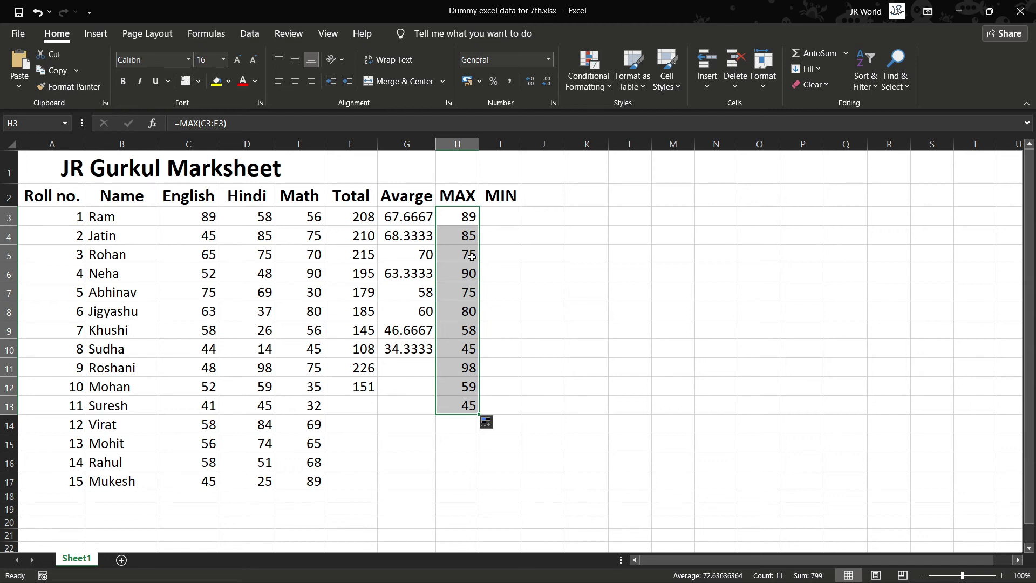
Find the lowest mark in I3 with =MIN(C3:E3) and fill the formula down through I10
{"action": "left_click", "coordinate": [504, 221]}
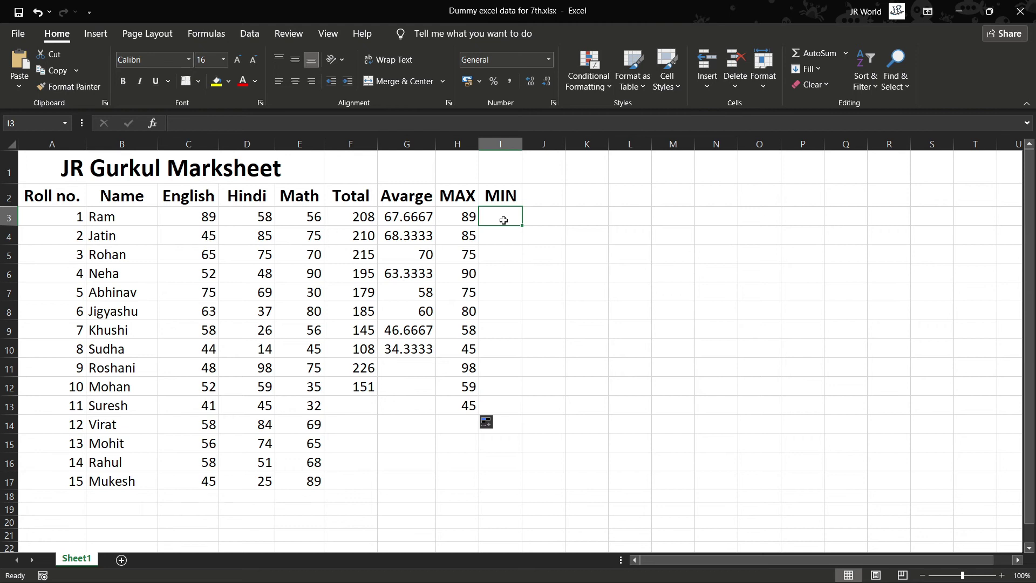
{"action": "type", "text": "="}
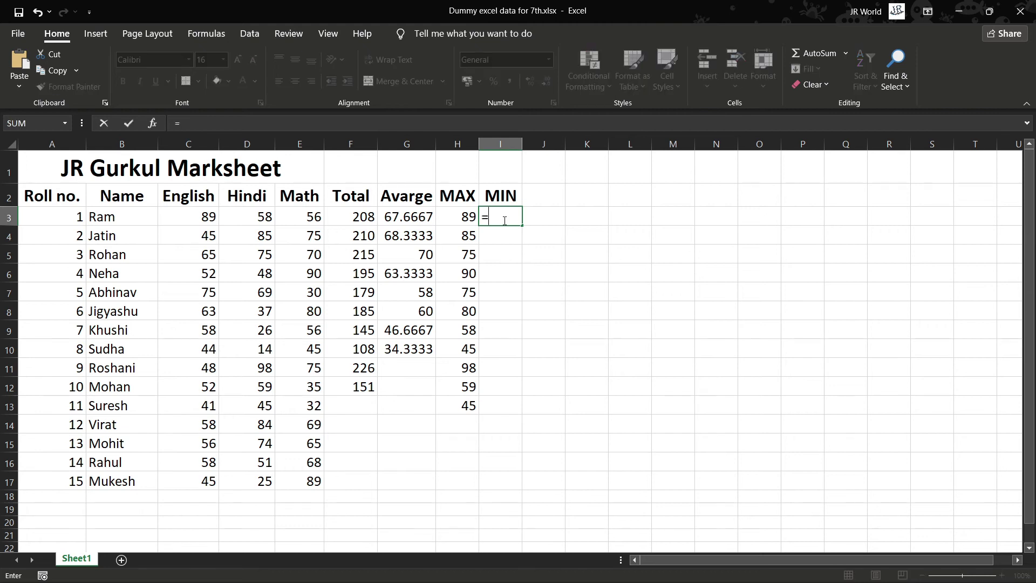
{"action": "type", "text": "MIN"}
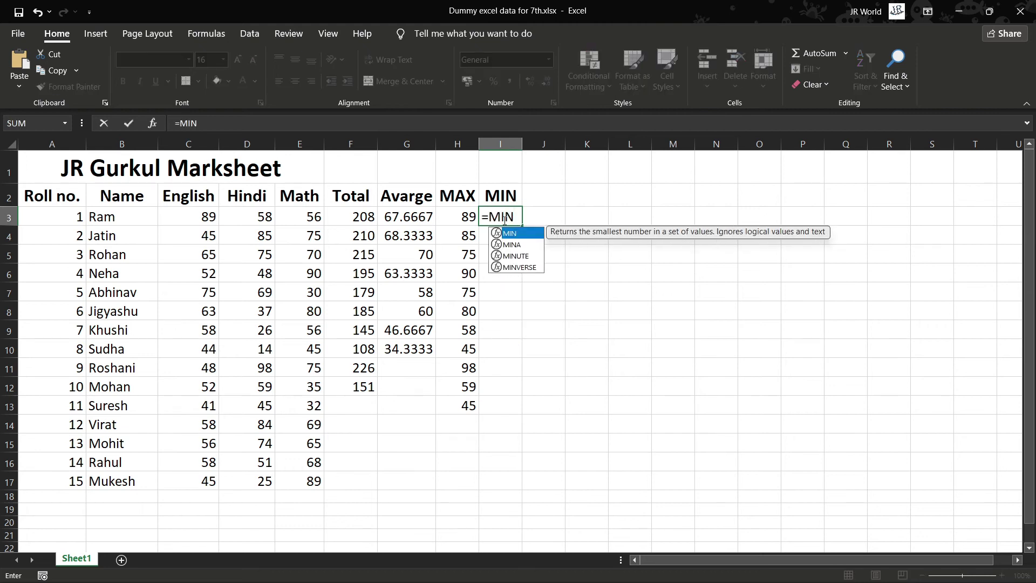
{"action": "type", "text": "("}
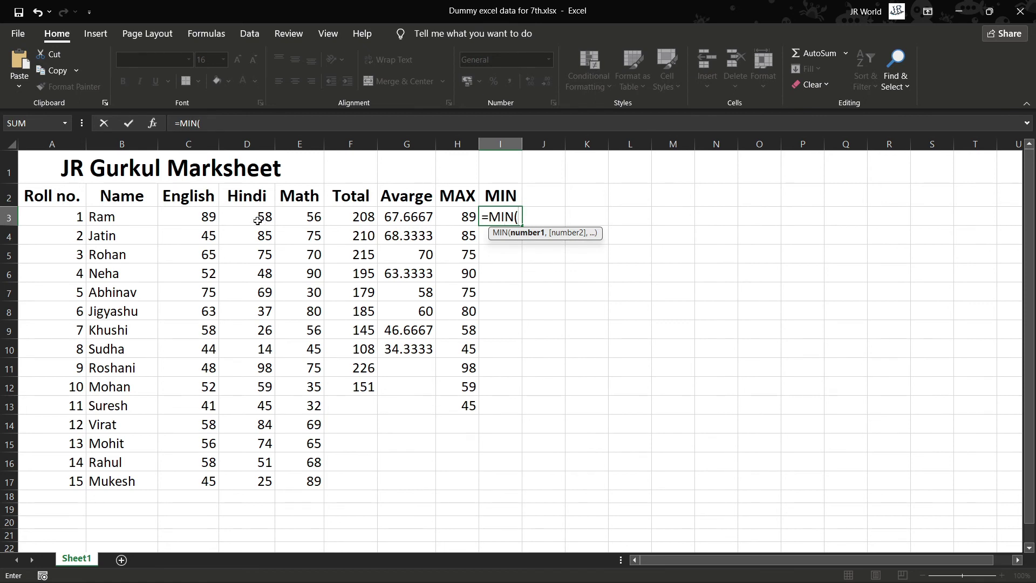
{"action": "left_click_drag", "start_coordinate": [183, 214], "coordinate": [312, 216]}
{"action": "key", "text": "Return"}
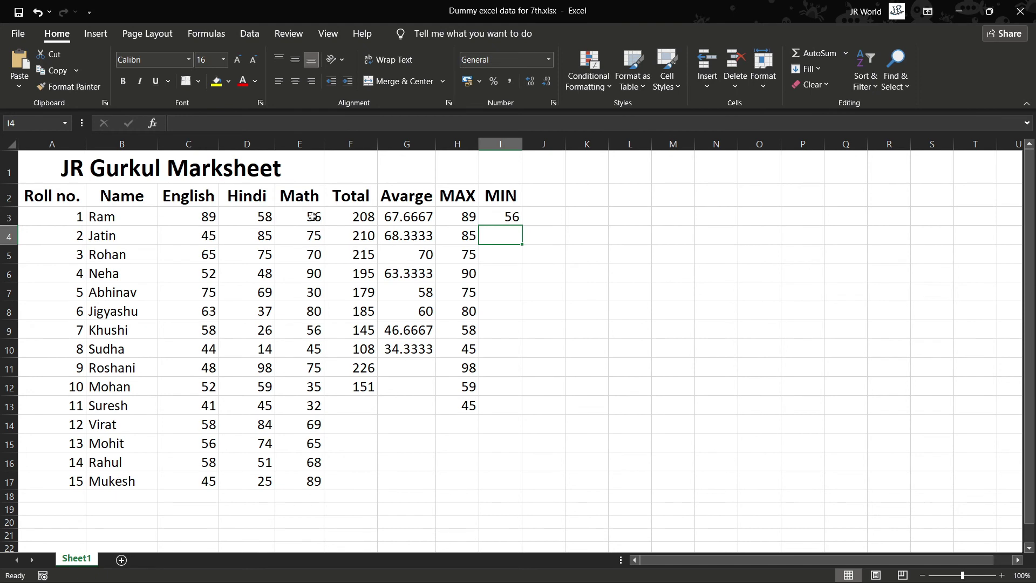
{"action": "left_click", "coordinate": [483, 217]}
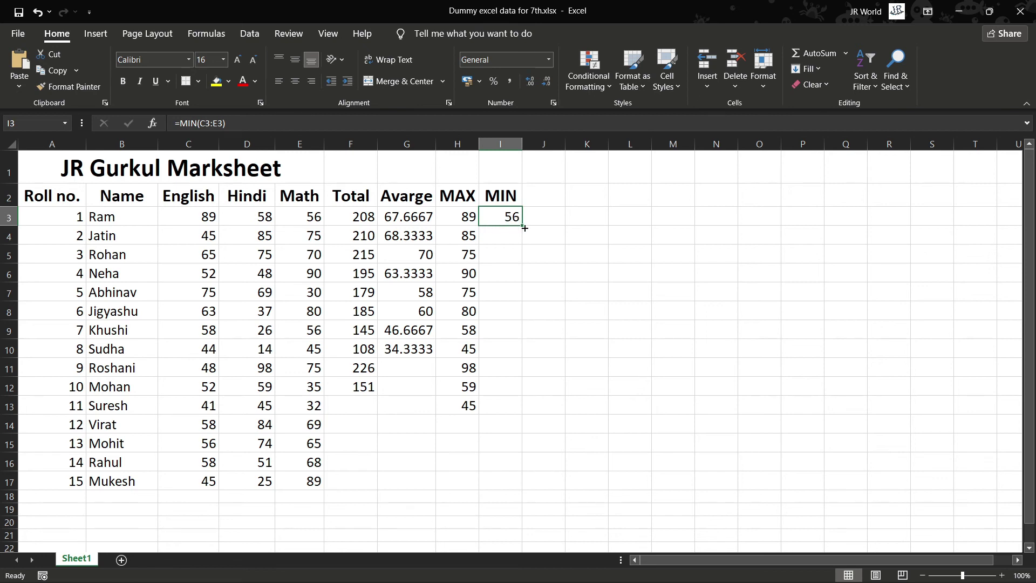
{"action": "left_click_drag", "start_coordinate": [523, 228], "coordinate": [508, 352]}
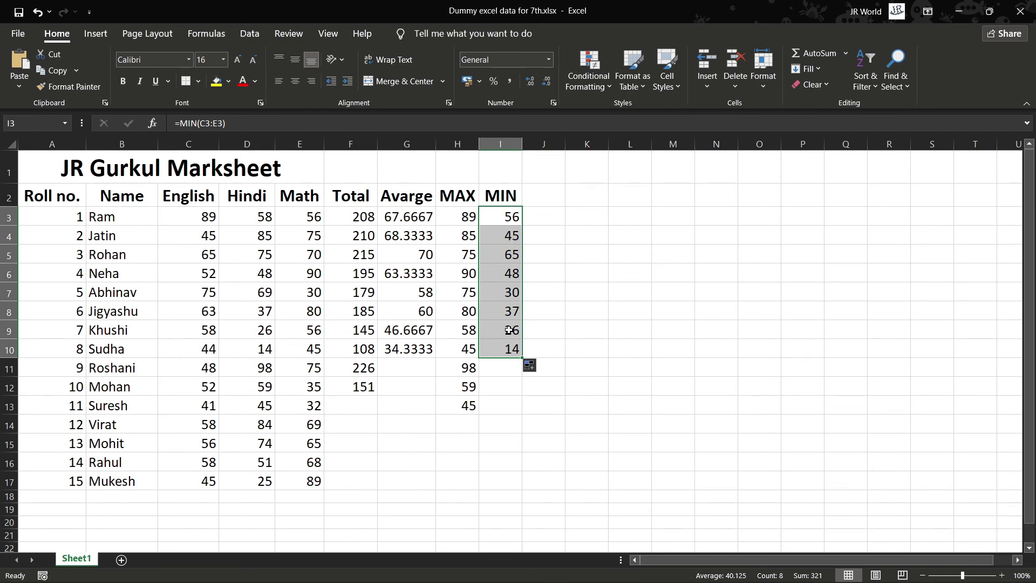
{"action": "left_click", "coordinate": [534, 201]}
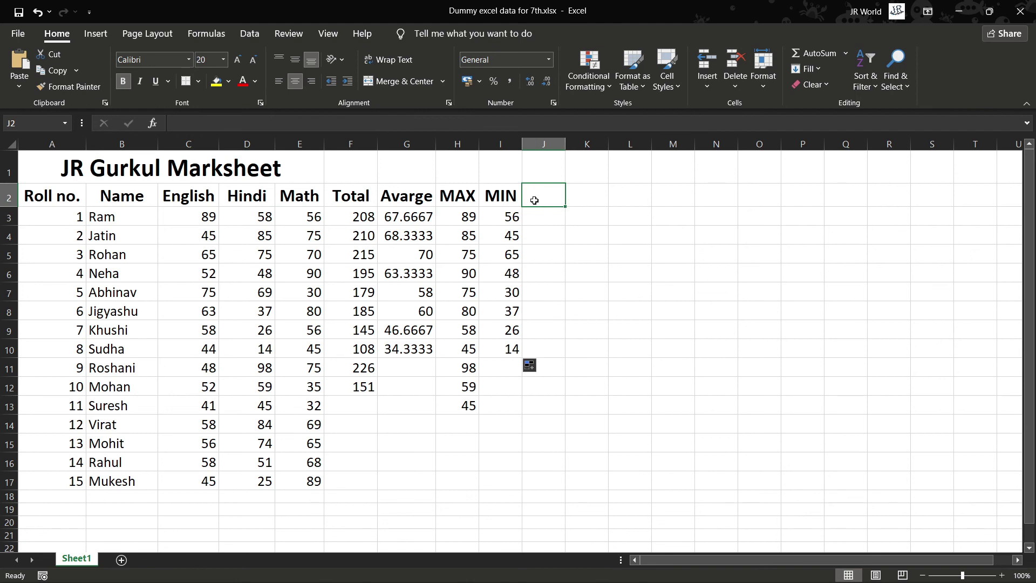
Insert the current date and time in A18 with =NOW() and widen column A to fit it
{"action": "left_click", "coordinate": [38, 500]}
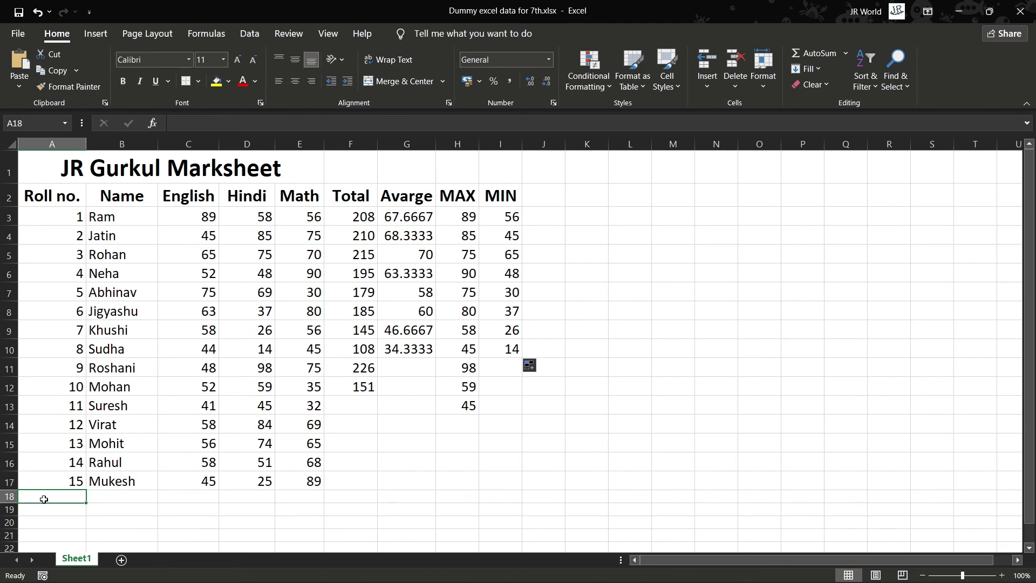
{"action": "type", "text": "=NOW"}
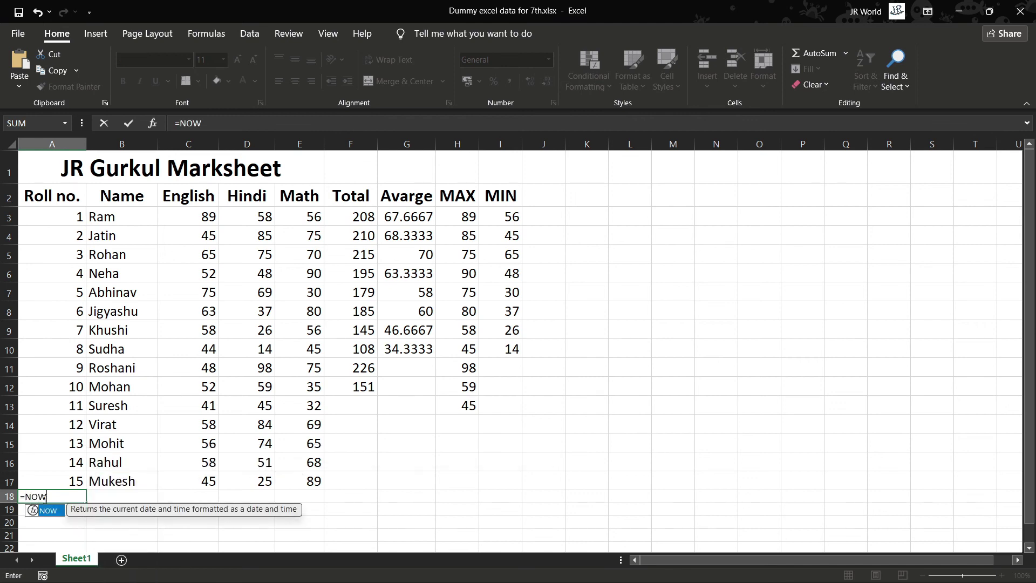
{"action": "type", "text": "()"}
{"action": "key", "text": "ctrl+Return"}
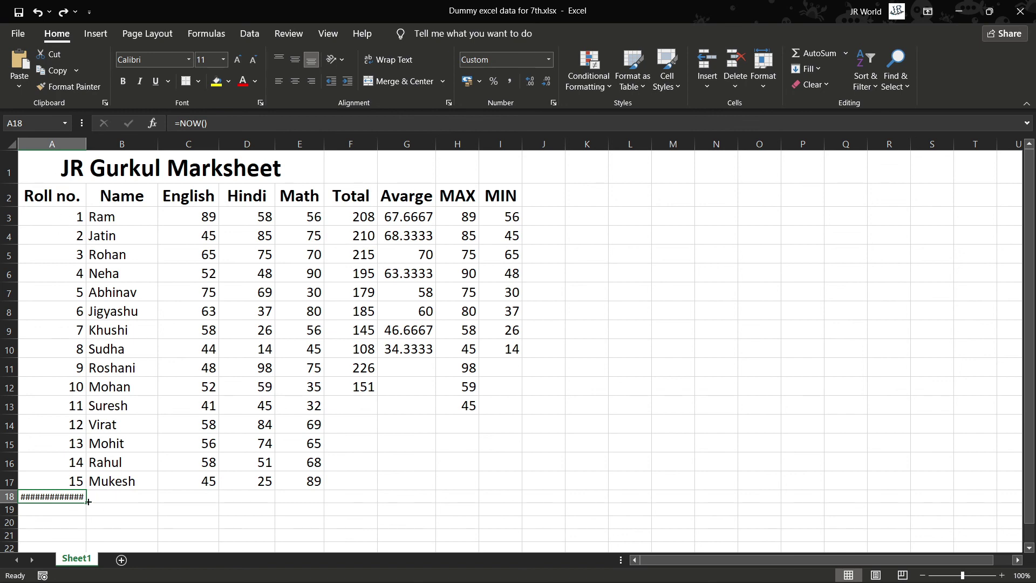
{"action": "left_click_drag", "start_coordinate": [89, 140], "coordinate": [104, 146]}
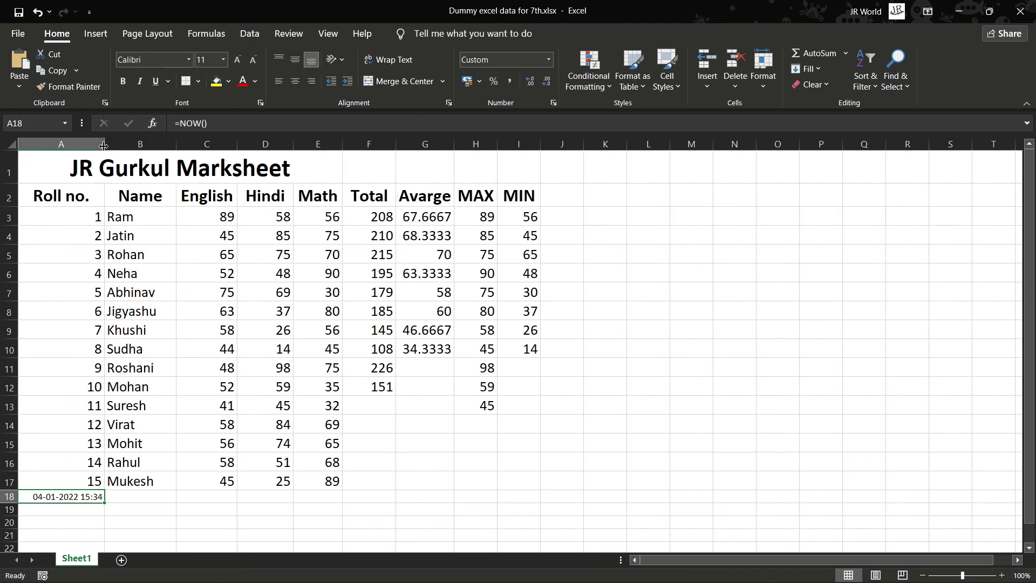